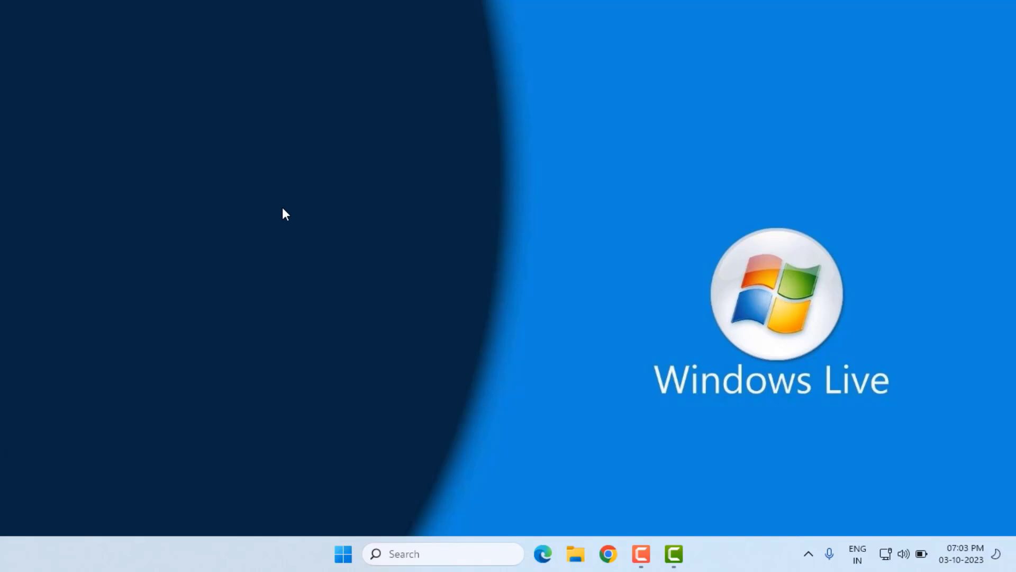
- Search Windows for MSI App Player and open the file location of its shortcut
{"action": "key", "text": "super"}
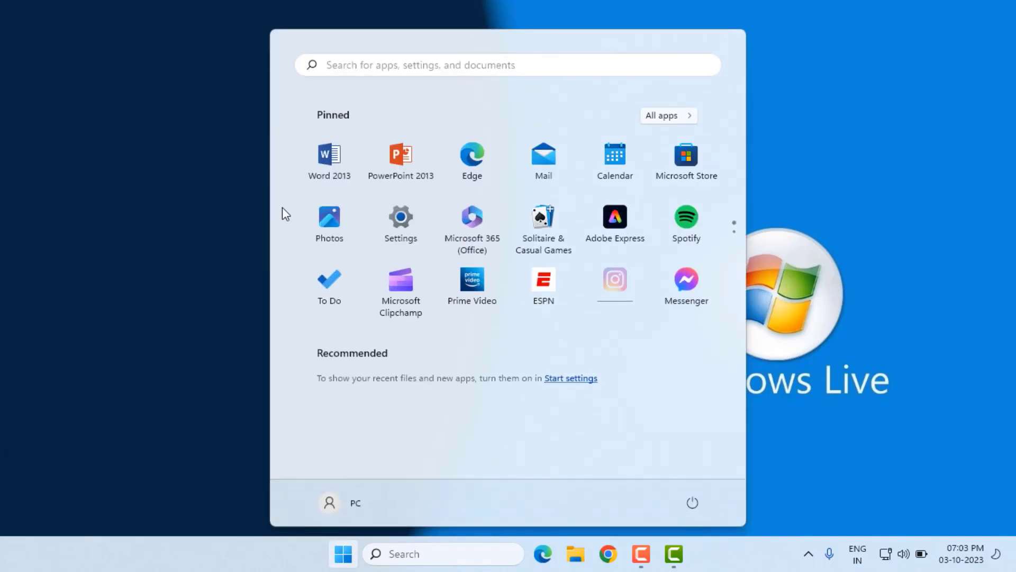
{"action": "type", "text": "msi"}
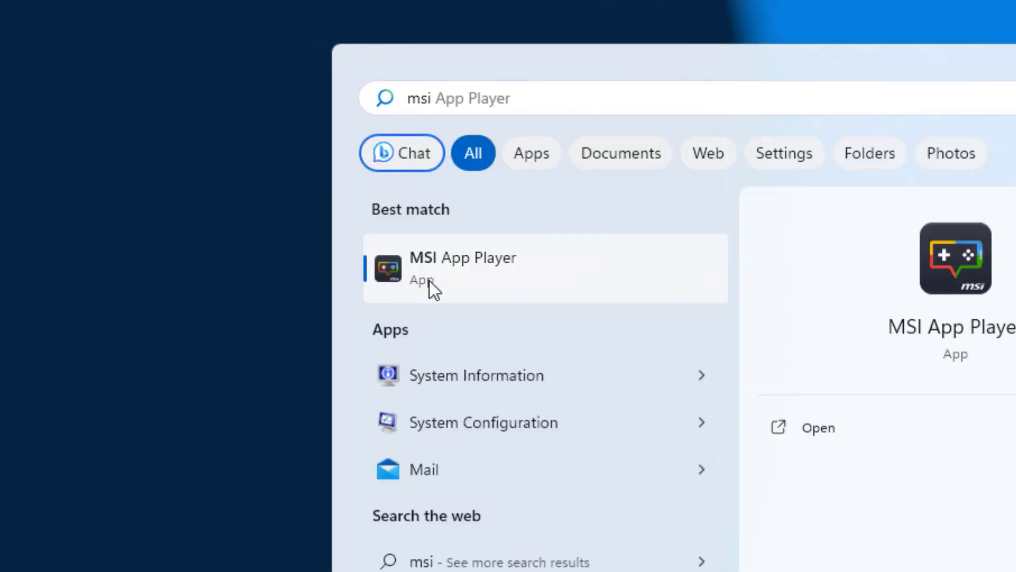
{"action": "right_click", "coordinate": [463, 280]}
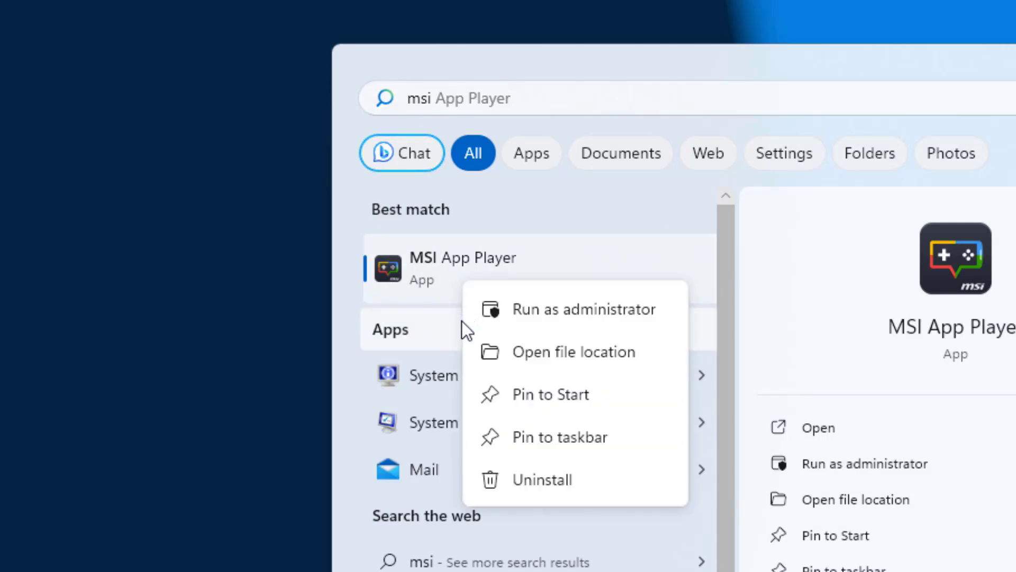
{"action": "left_click", "coordinate": [577, 352]}
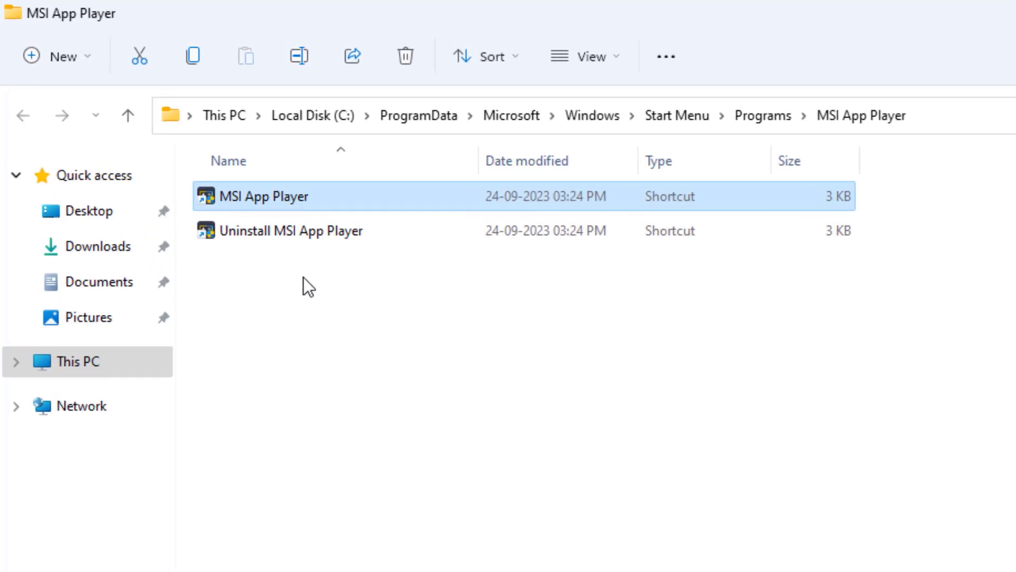
- Accept the MSI App Player shortcut's compatibility properties with Windows 8 mode and running as administrator enabled, and return to the desktop
{"action": "right_click", "coordinate": [279, 198]}
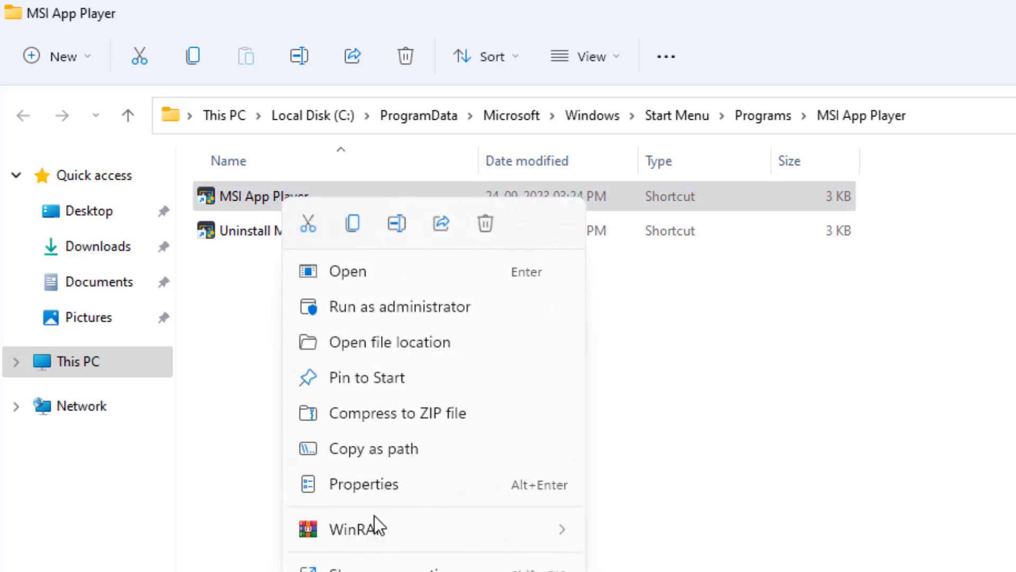
{"action": "left_click", "coordinate": [374, 489]}
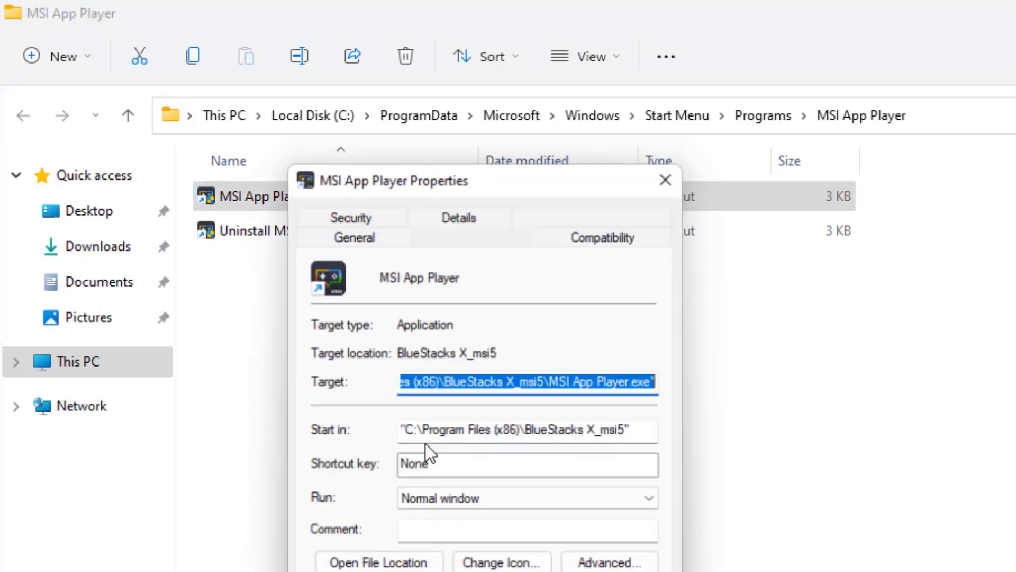
{"action": "left_click", "coordinate": [578, 218]}
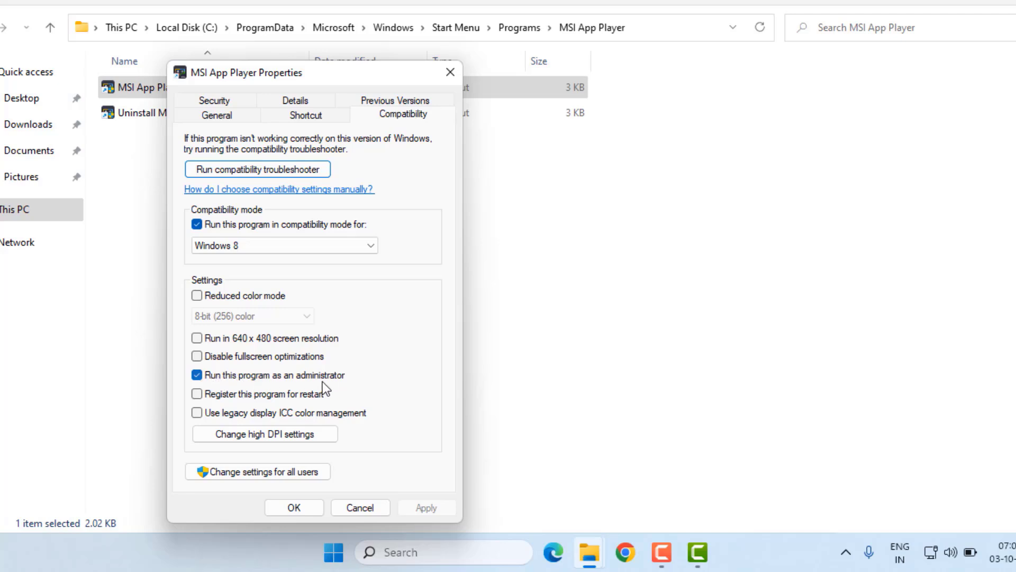
{"action": "left_click", "coordinate": [293, 508]}
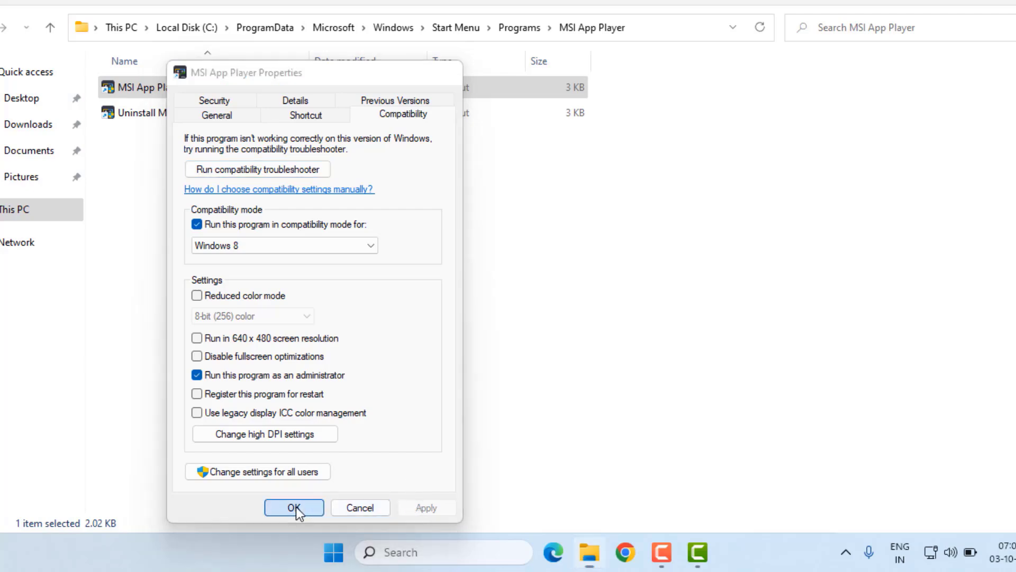
{"action": "key", "text": "super+d"}
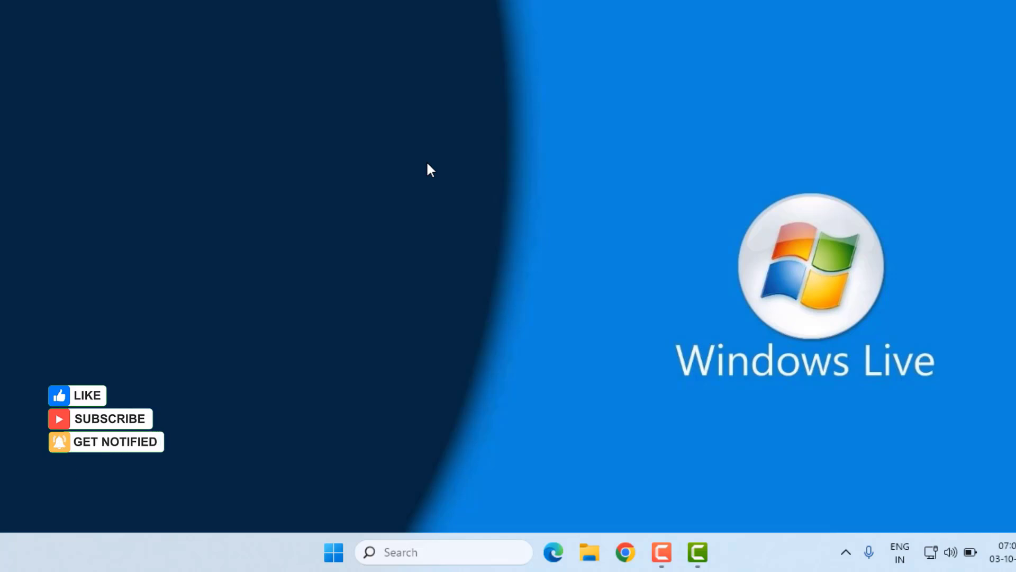
- Open the Graphics page of the display settings in Windows Settings
{"action": "key", "text": "super+i"}
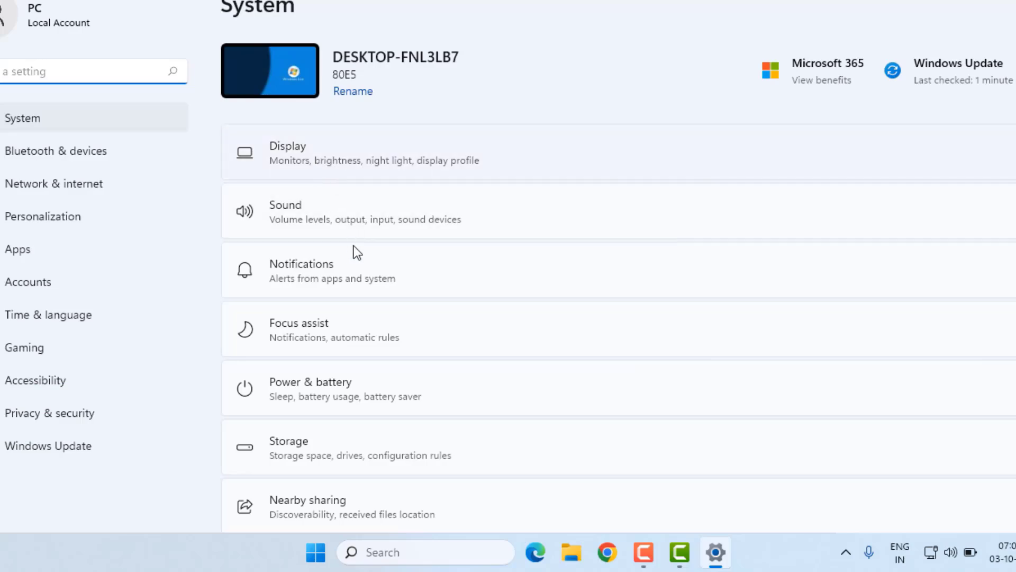
{"action": "left_click", "coordinate": [288, 152]}
{"action": "scroll", "coordinate": [365, 318], "scroll_direction": "down", "scroll_amount": 10}
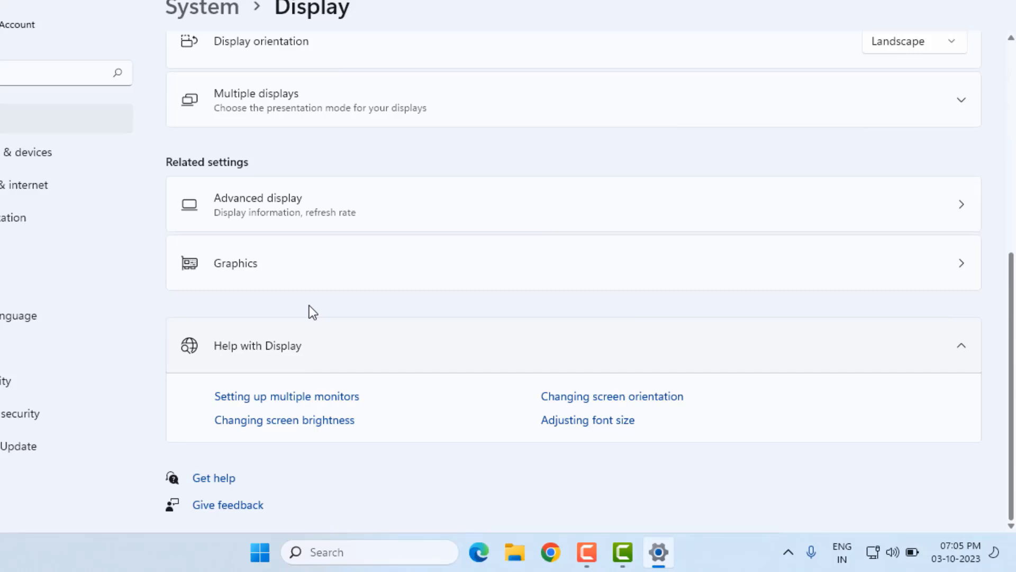
{"action": "left_click", "coordinate": [263, 279]}
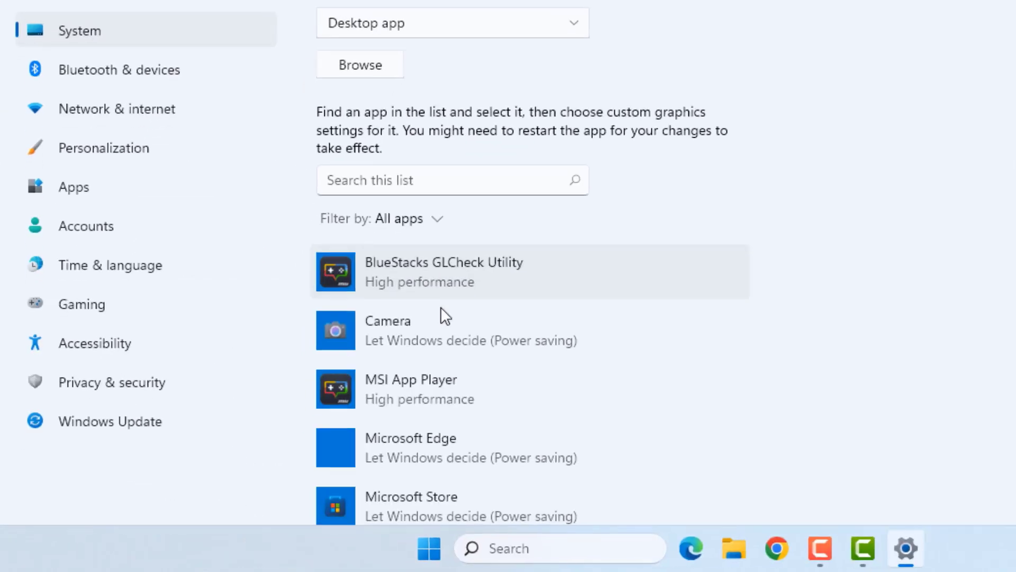
- Check the graphics preference options of MSI App Player in the custom app list and leave them without saving
{"action": "left_click", "coordinate": [425, 277]}
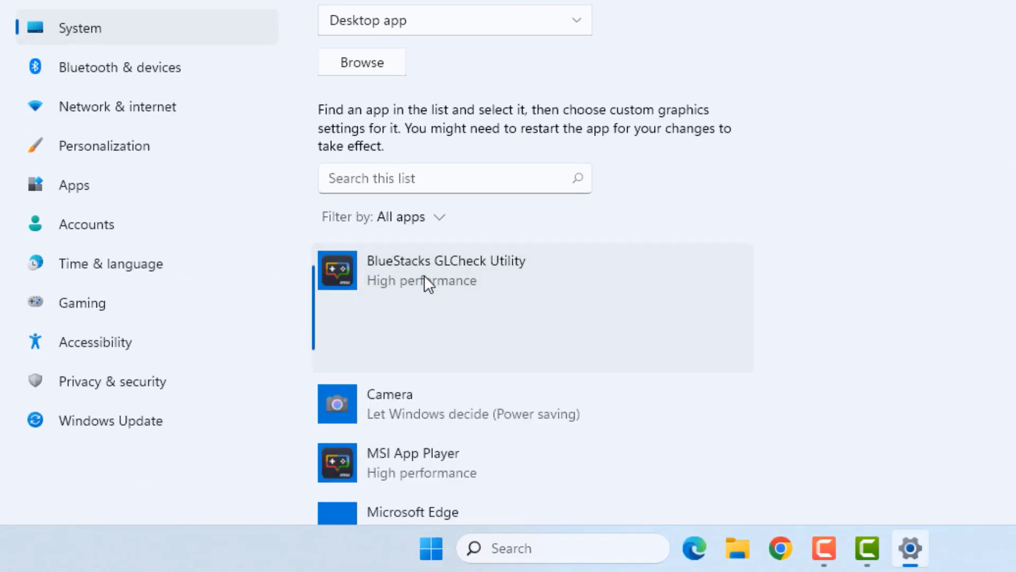
{"action": "scroll", "coordinate": [428, 369], "scroll_direction": "down", "scroll_amount": 2}
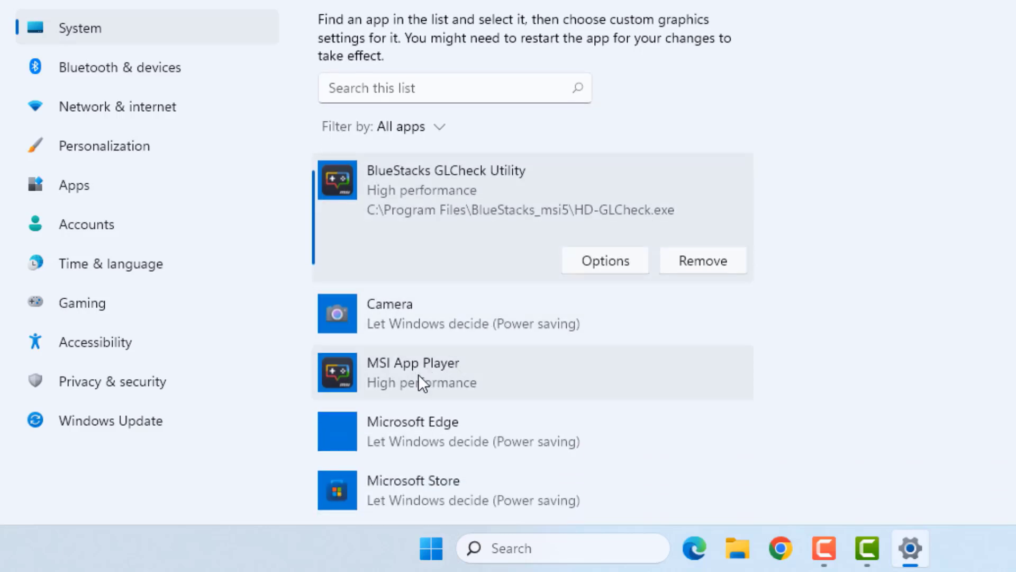
{"action": "left_click", "coordinate": [418, 374]}
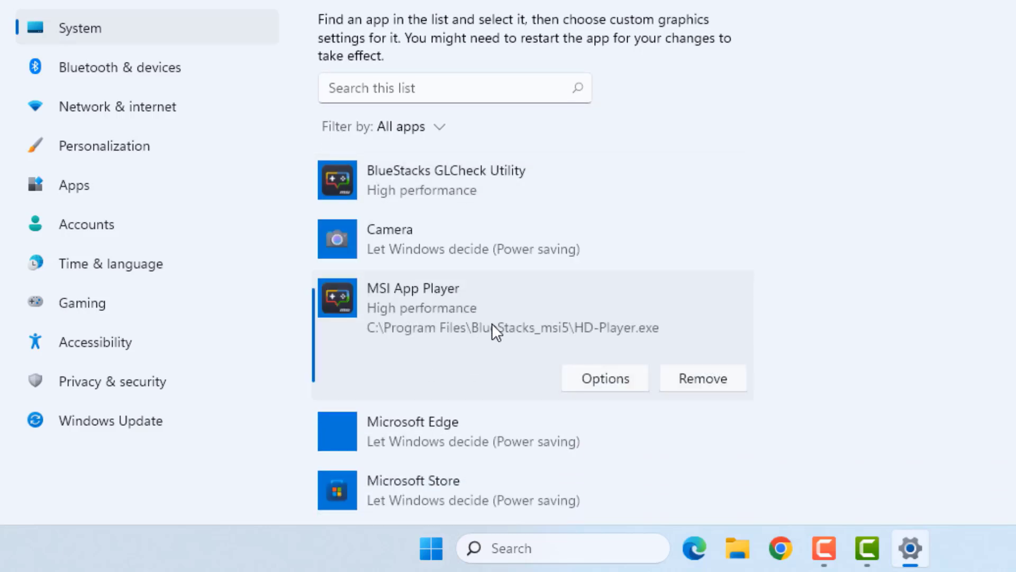
{"action": "left_click", "coordinate": [623, 381]}
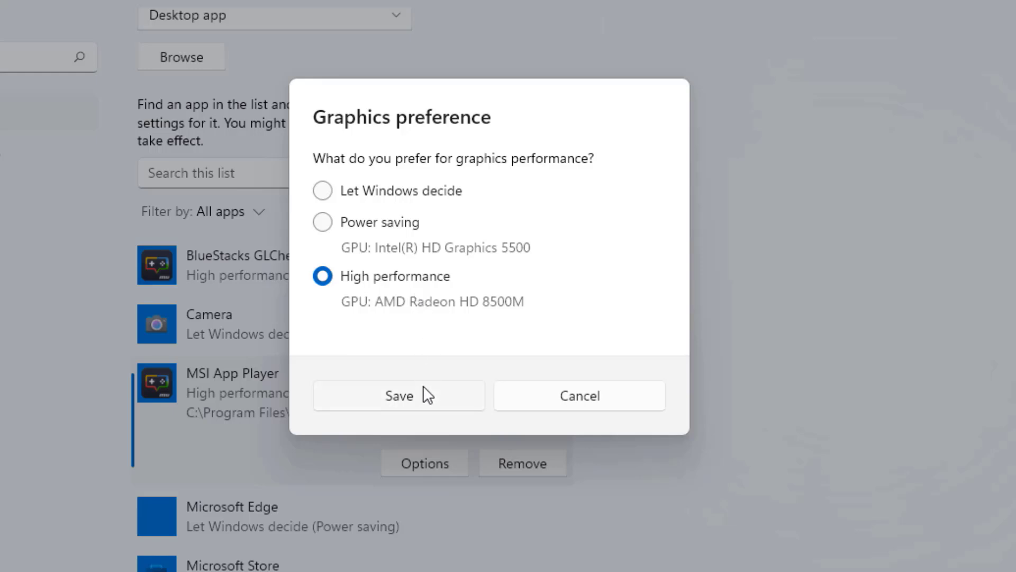
{"action": "left_click", "coordinate": [561, 395]}
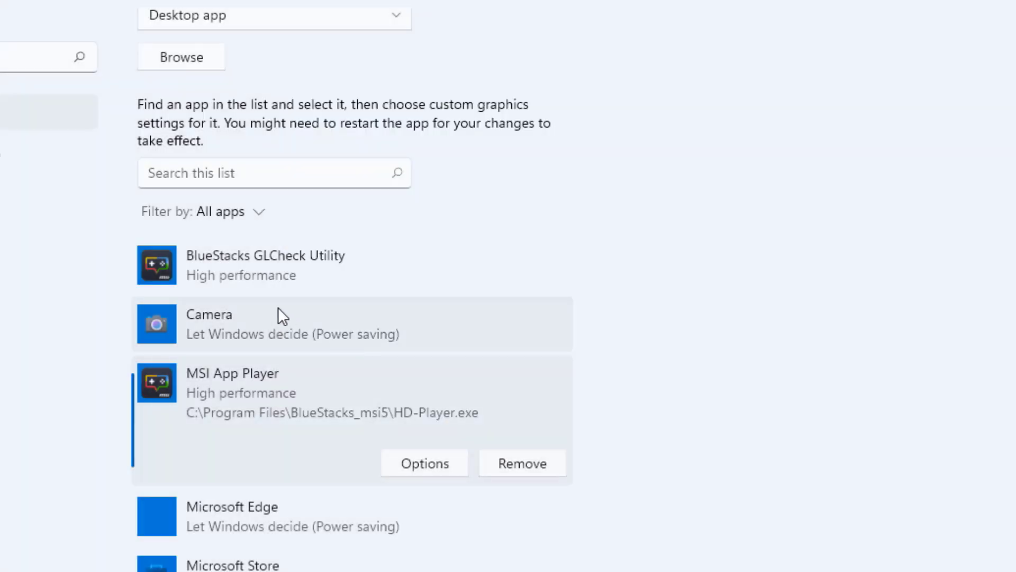
- Check the graphics preference options of BlueStacks GLCheck Utility and leave them without saving
{"action": "left_click", "coordinate": [254, 276]}
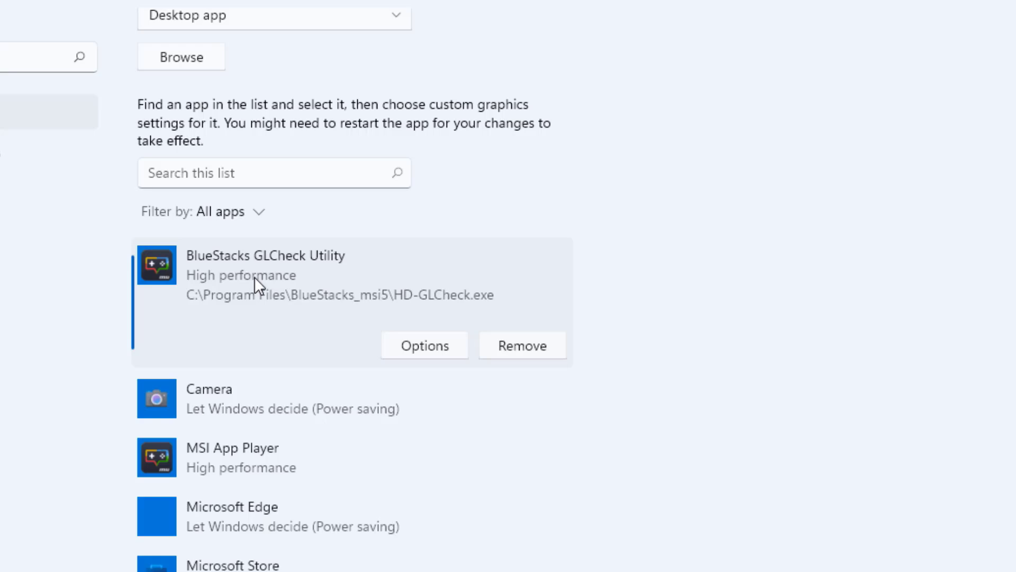
{"action": "left_click", "coordinate": [443, 351]}
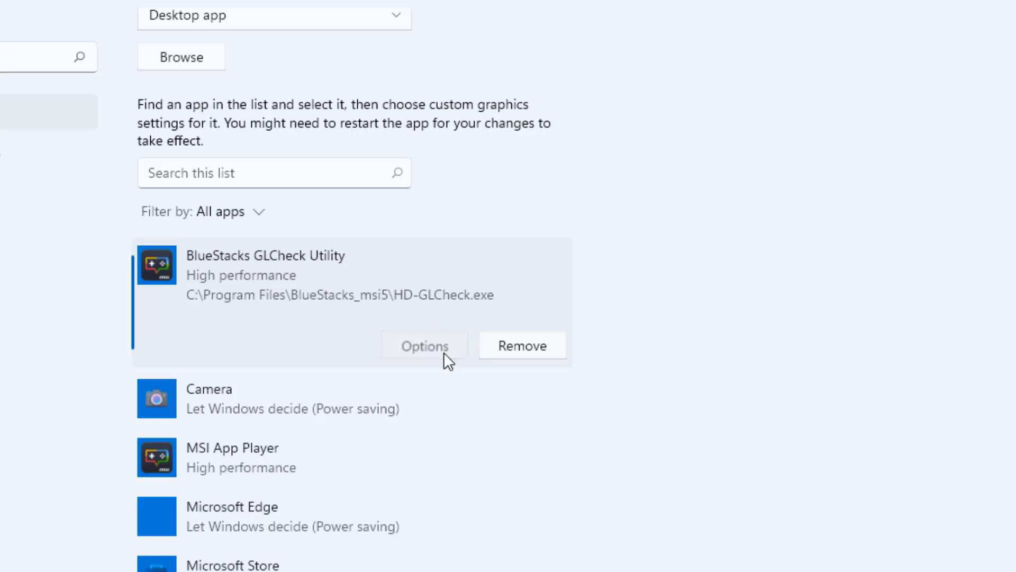
{"action": "left_click", "coordinate": [548, 394]}
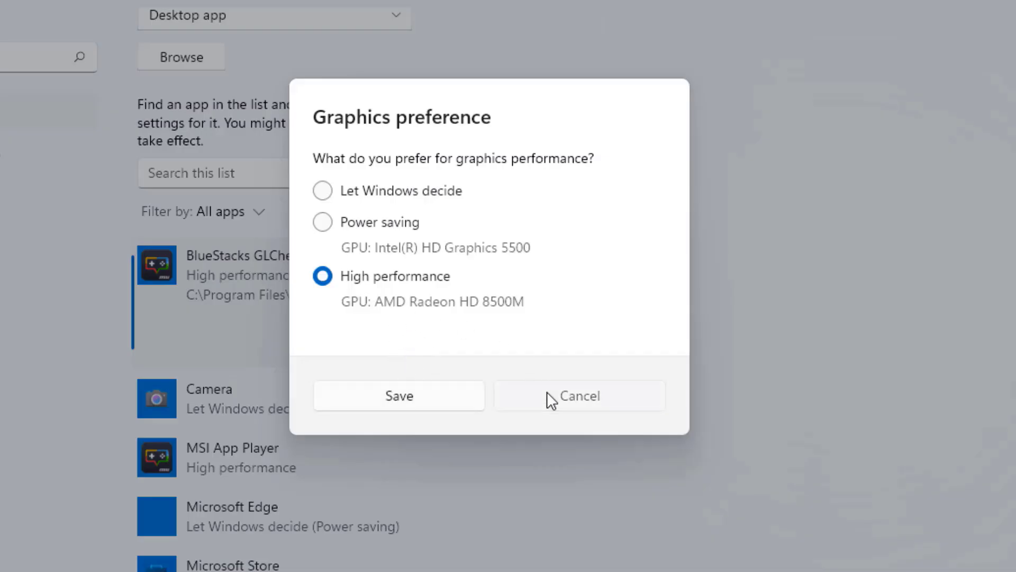
- Look through the remaining apps in the custom graphics list and close Windows Settings
{"action": "scroll", "coordinate": [385, 379], "scroll_direction": "down", "scroll_amount": 5}
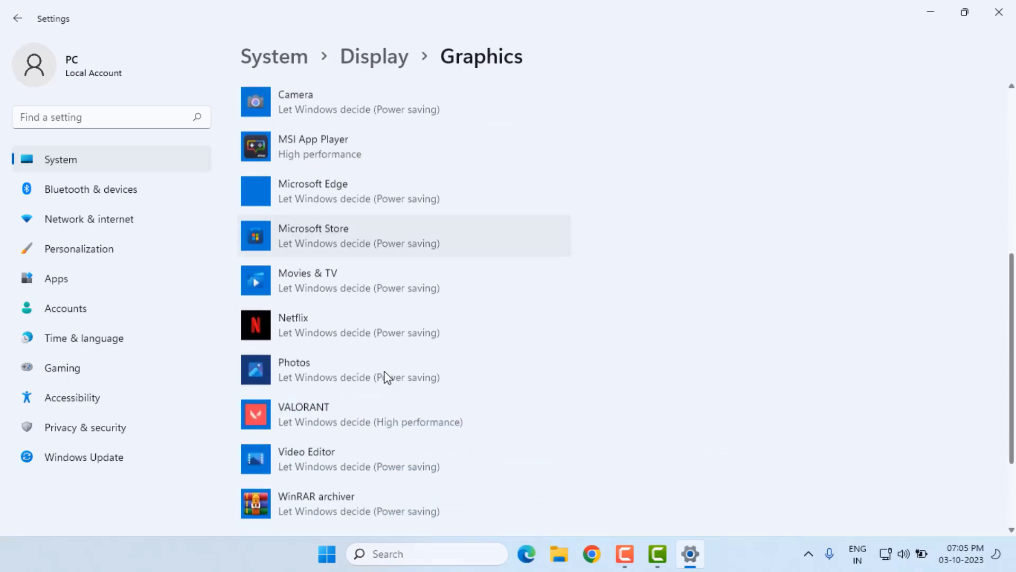
{"action": "scroll", "coordinate": [386, 377], "scroll_direction": "down", "scroll_amount": 3}
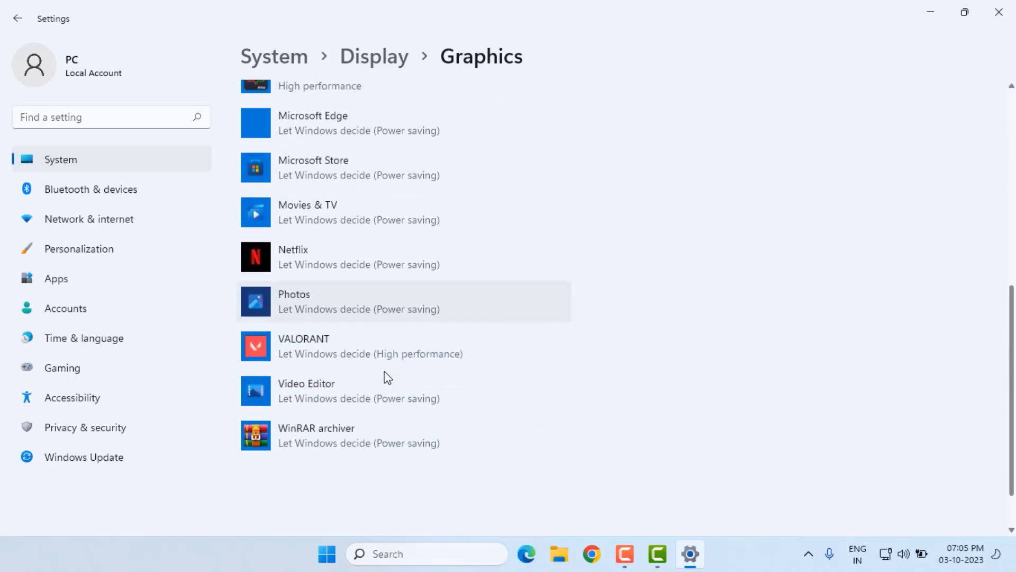
{"action": "scroll", "coordinate": [385, 377], "scroll_direction": "up", "scroll_amount": 5}
{"action": "scroll", "coordinate": [386, 377], "scroll_direction": "up", "scroll_amount": 3}
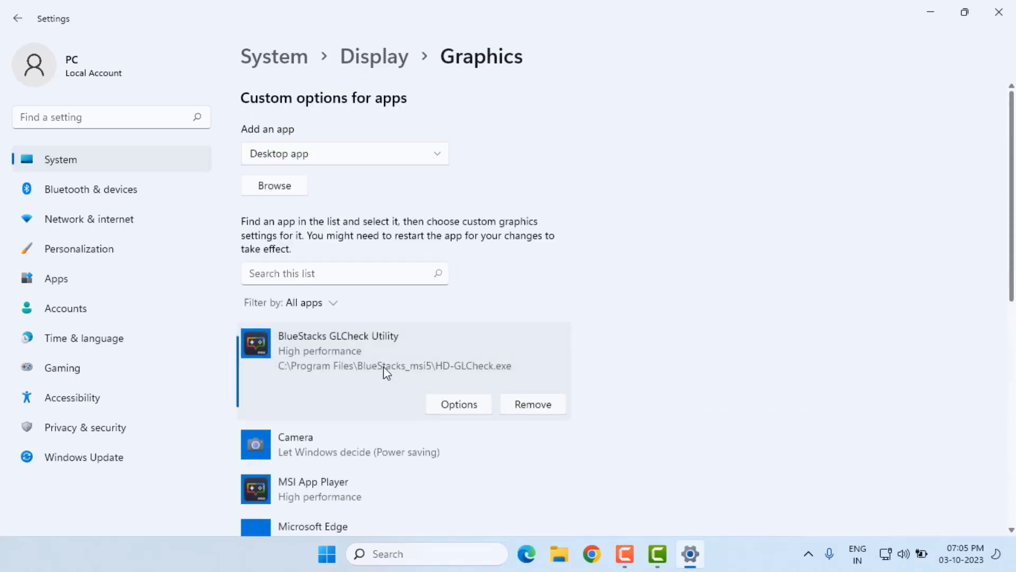
{"action": "left_click", "coordinate": [999, 12]}
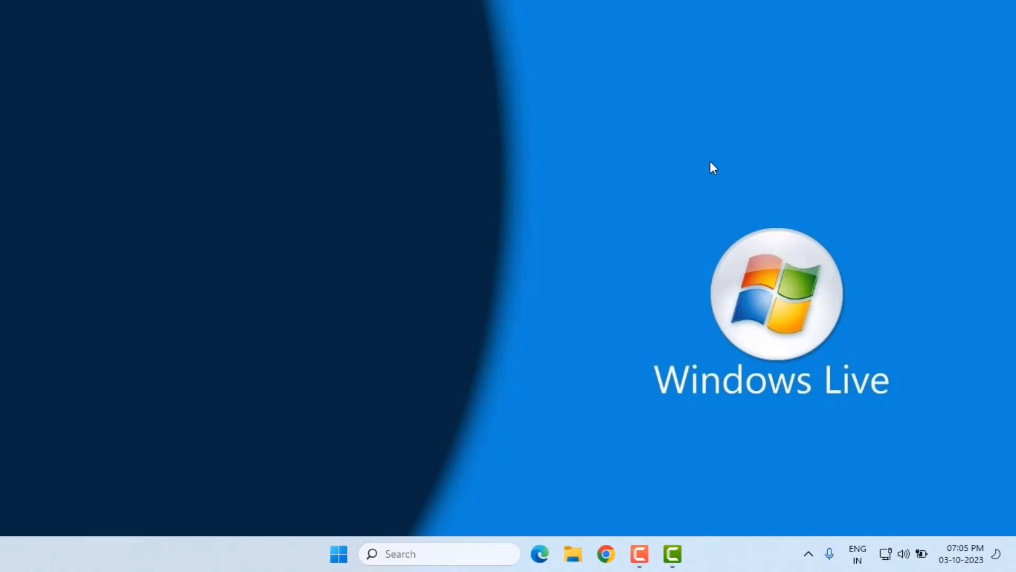
- Search Windows for MSI App Player, launch it, and start its App Player from the game launcher
{"action": "key", "text": "super"}
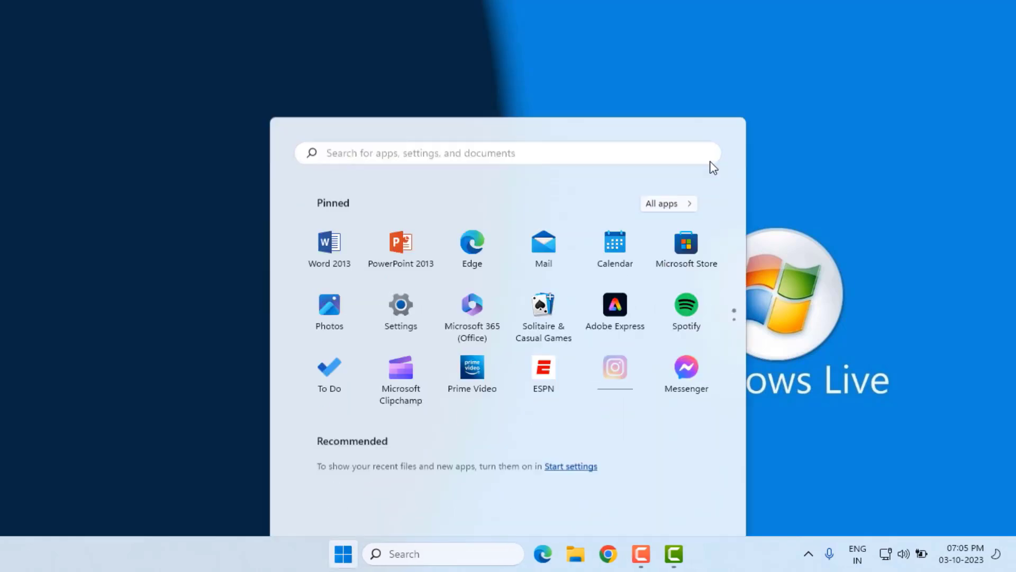
{"action": "type", "text": "msi "}
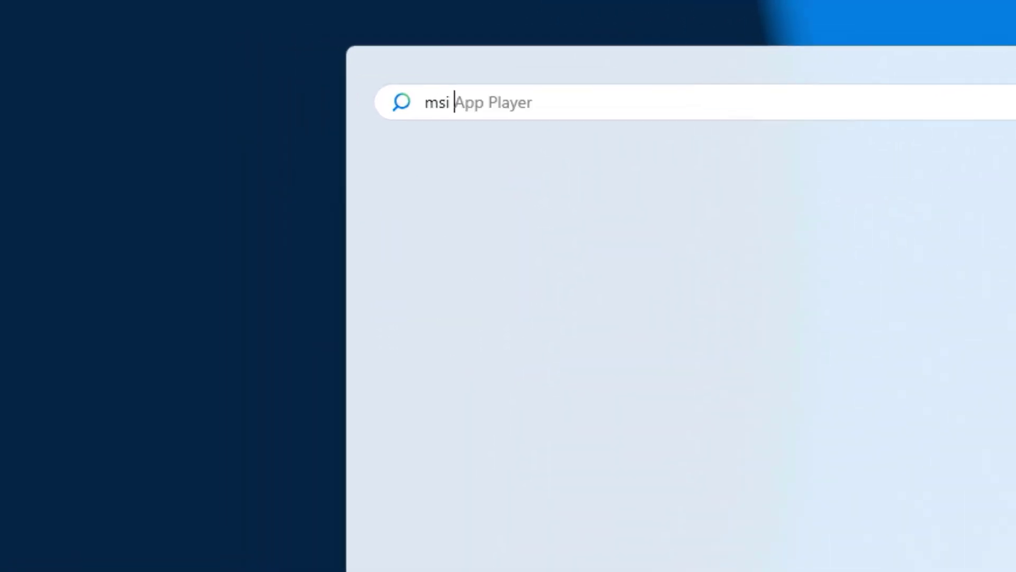
{"action": "type", "text": "app"}
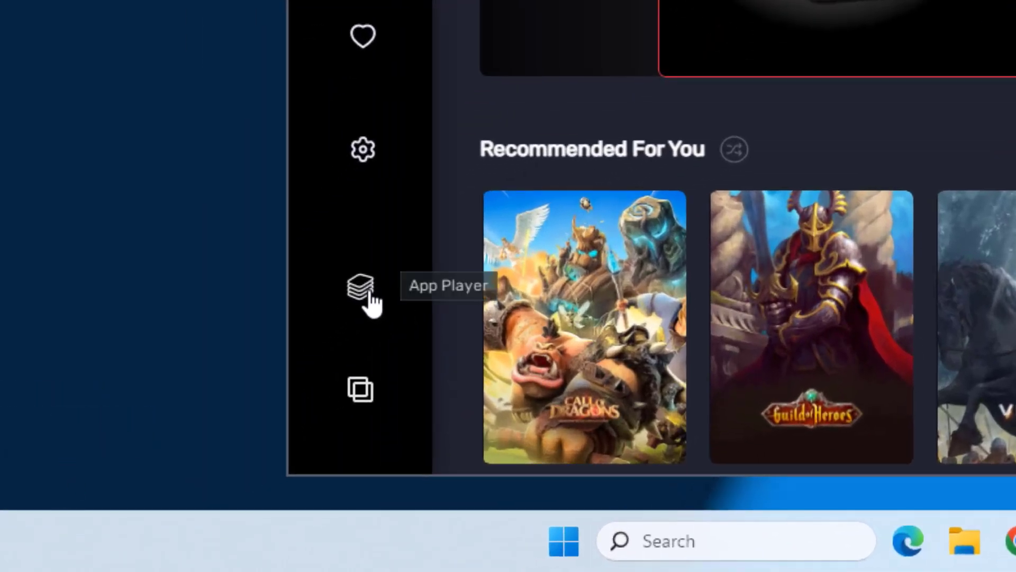
{"action": "left_click", "coordinate": [370, 297]}
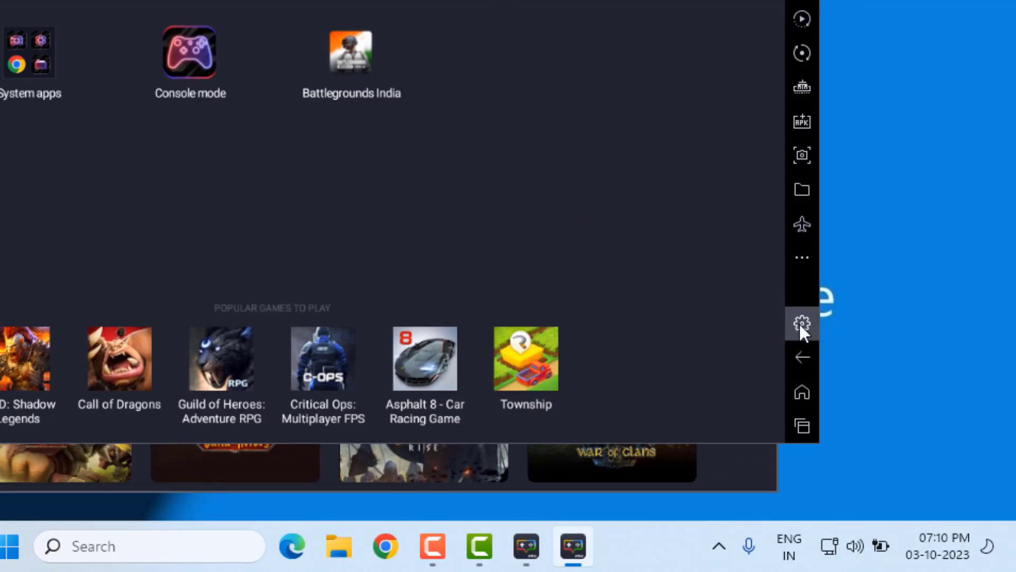
- Check for MSI App Player updates in the emulator's settings
{"action": "left_click", "coordinate": [801, 324]}
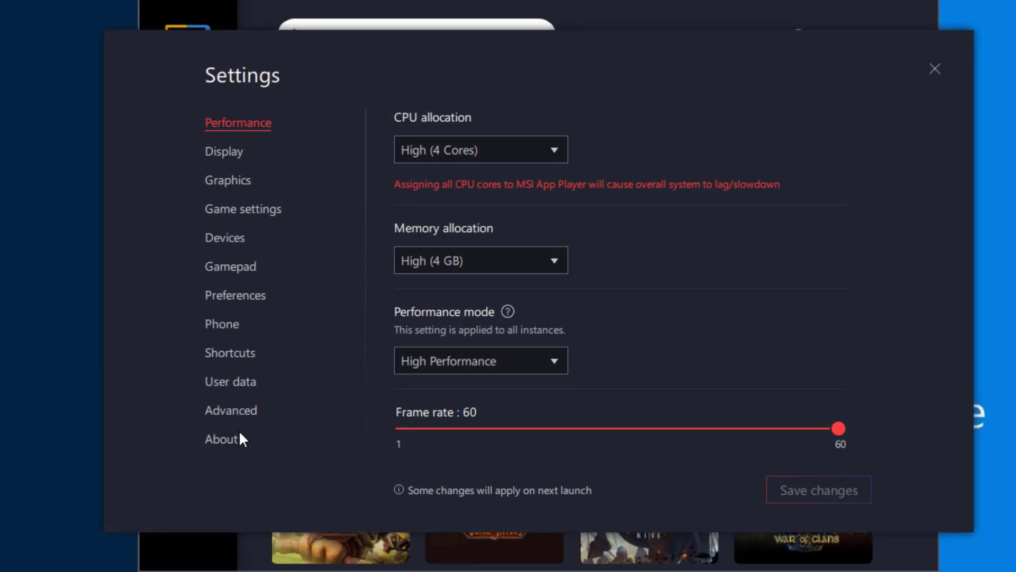
{"action": "left_click", "coordinate": [230, 447]}
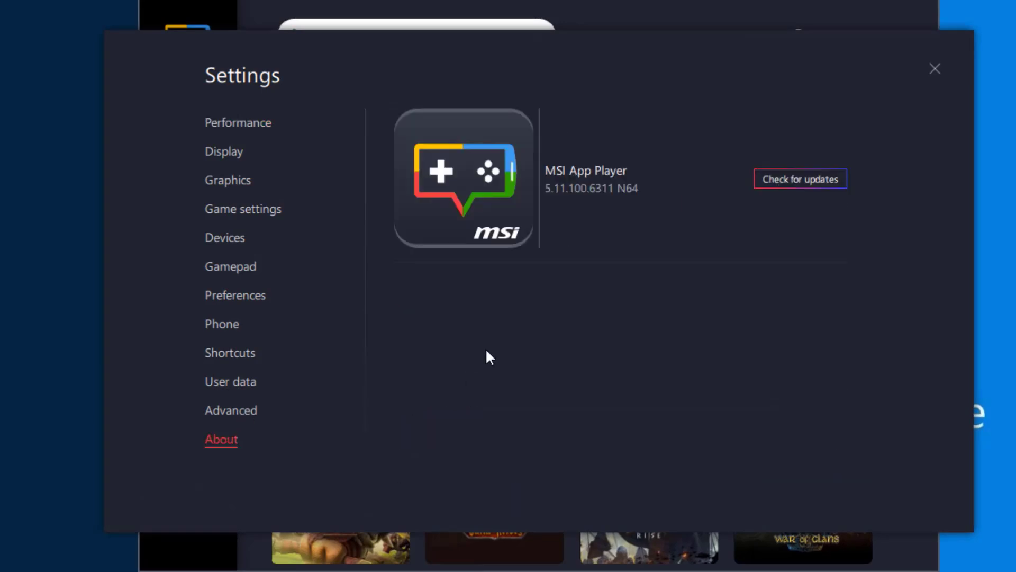
{"action": "left_click", "coordinate": [798, 180]}
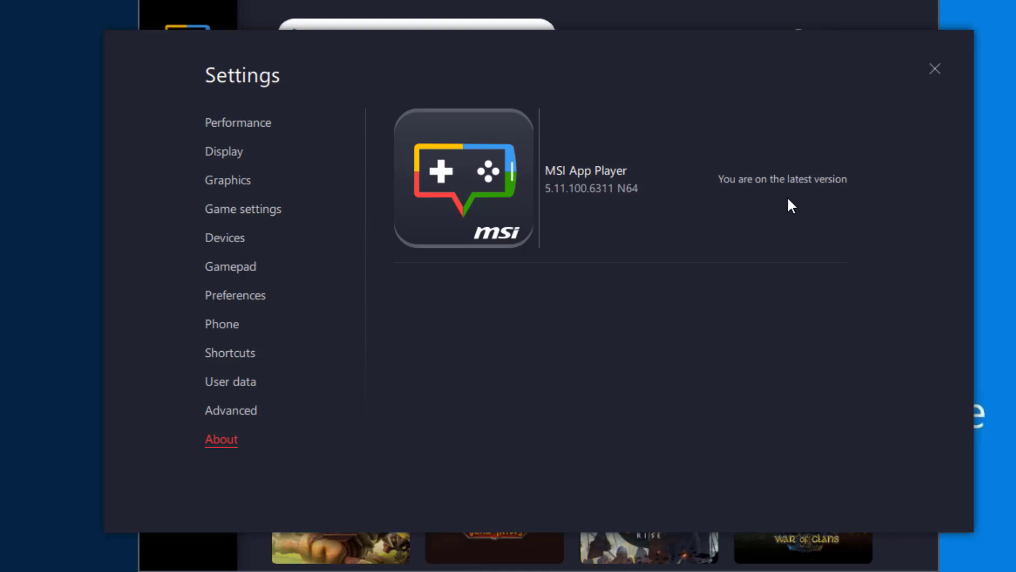
- Select High (4 Cores) for CPU allocation and High (4 GB) for memory allocation in the emulator's performance settings
{"action": "left_click", "coordinate": [239, 127]}
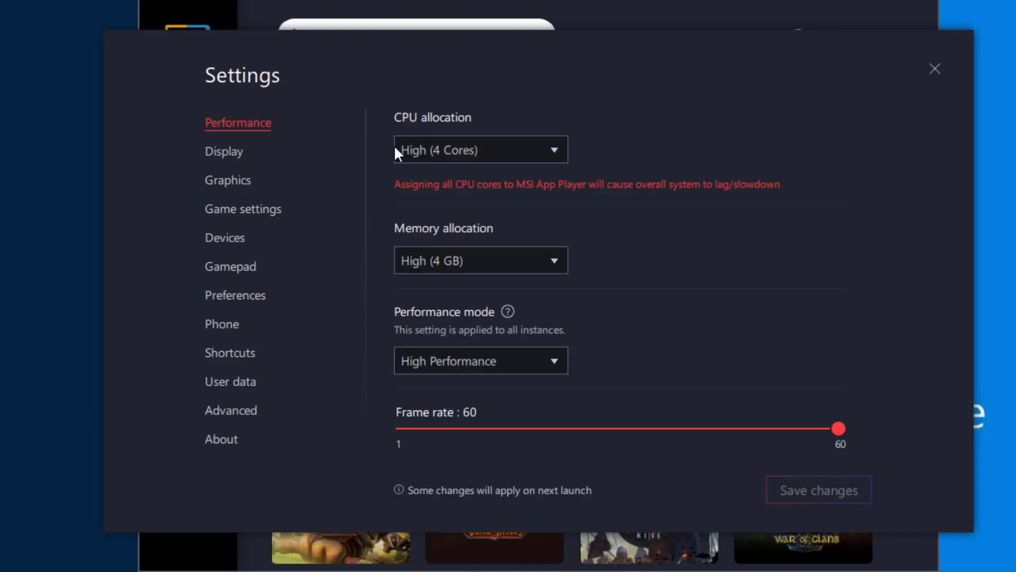
{"action": "left_click", "coordinate": [466, 156]}
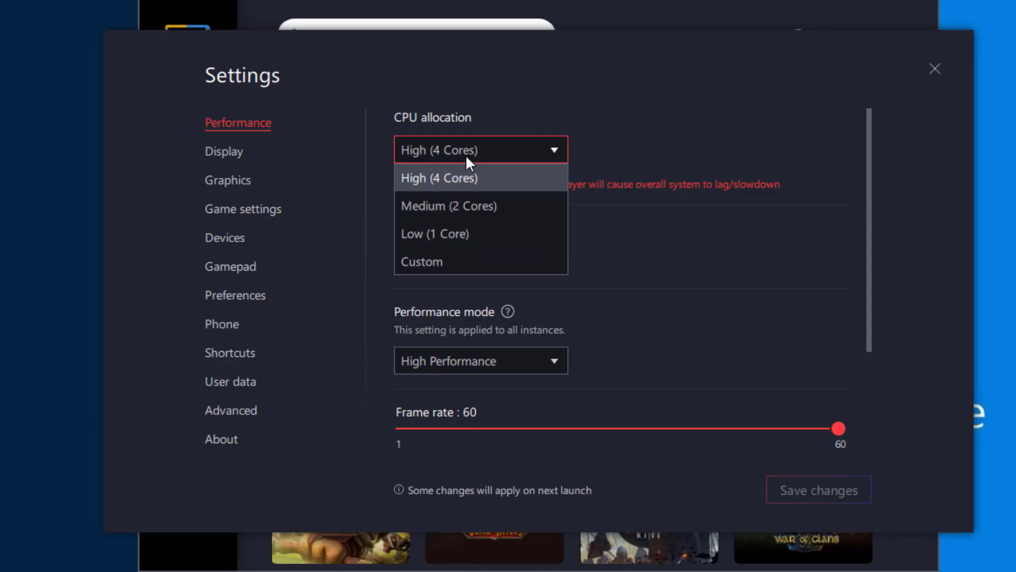
{"action": "left_click", "coordinate": [462, 180]}
{"action": "left_click", "coordinate": [462, 262]}
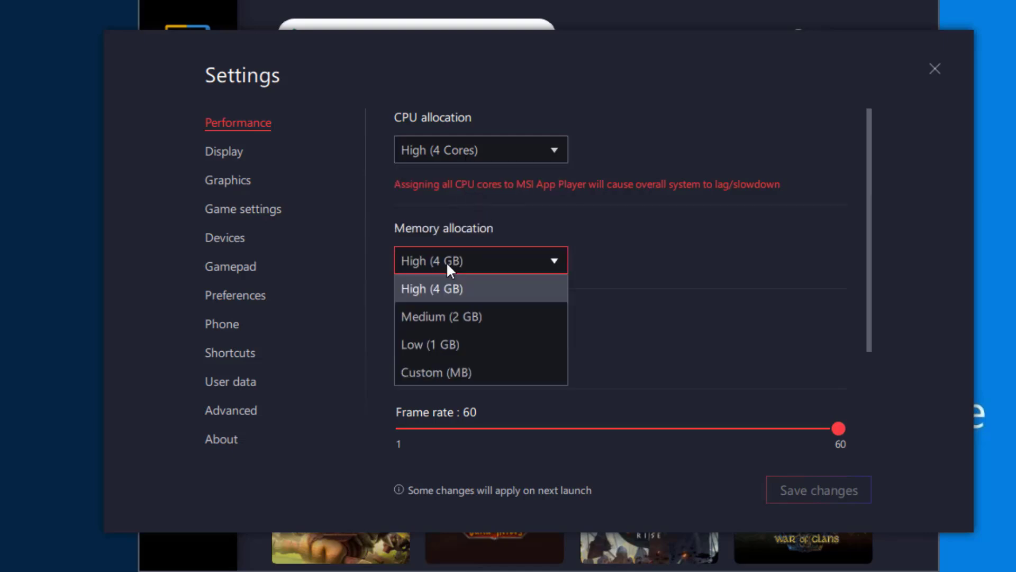
{"action": "left_click", "coordinate": [434, 291]}
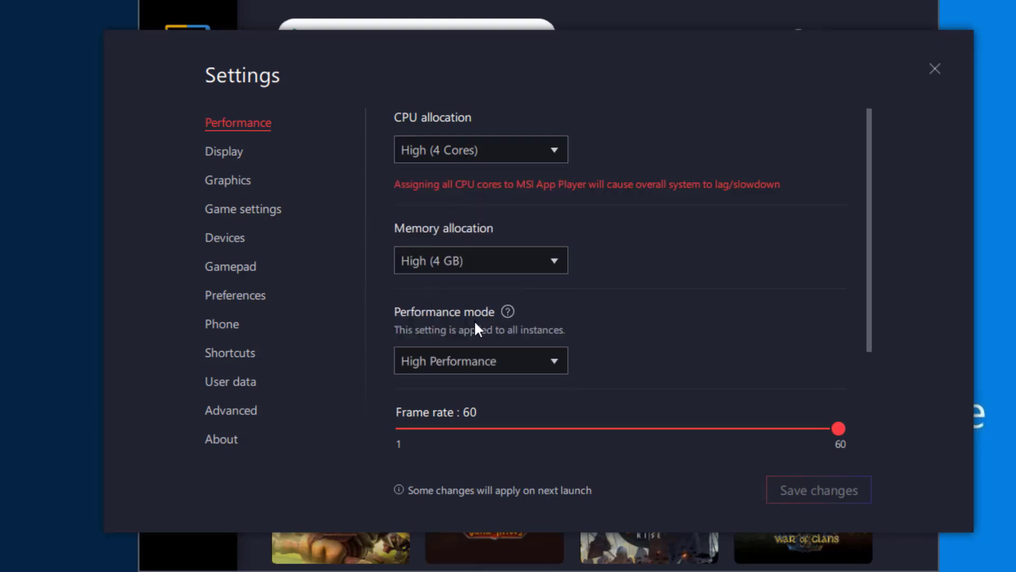
- Select High Performance as the emulator's performance mode and review the frame rate options below it
{"action": "left_click", "coordinate": [476, 365]}
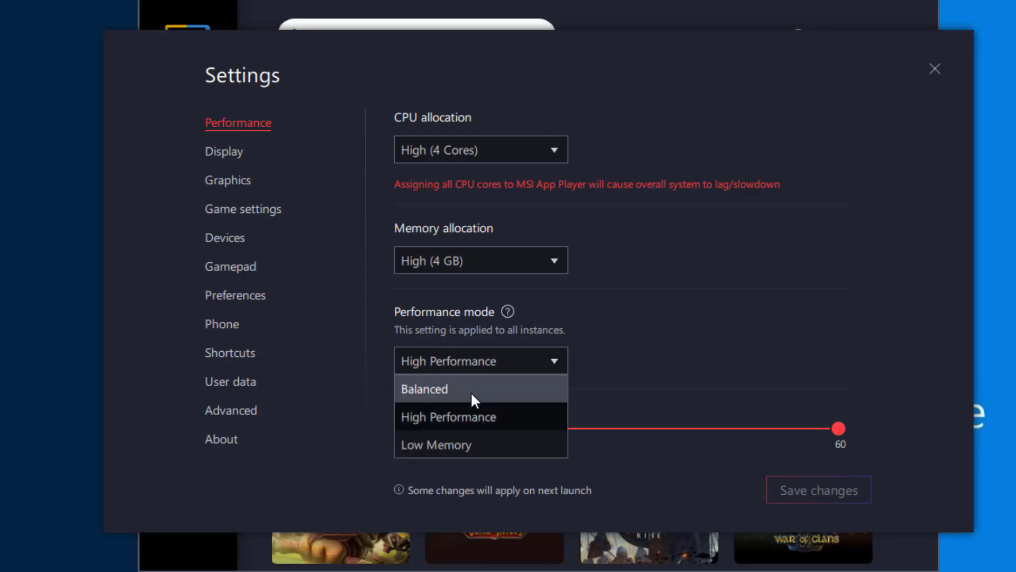
{"action": "left_click", "coordinate": [464, 417]}
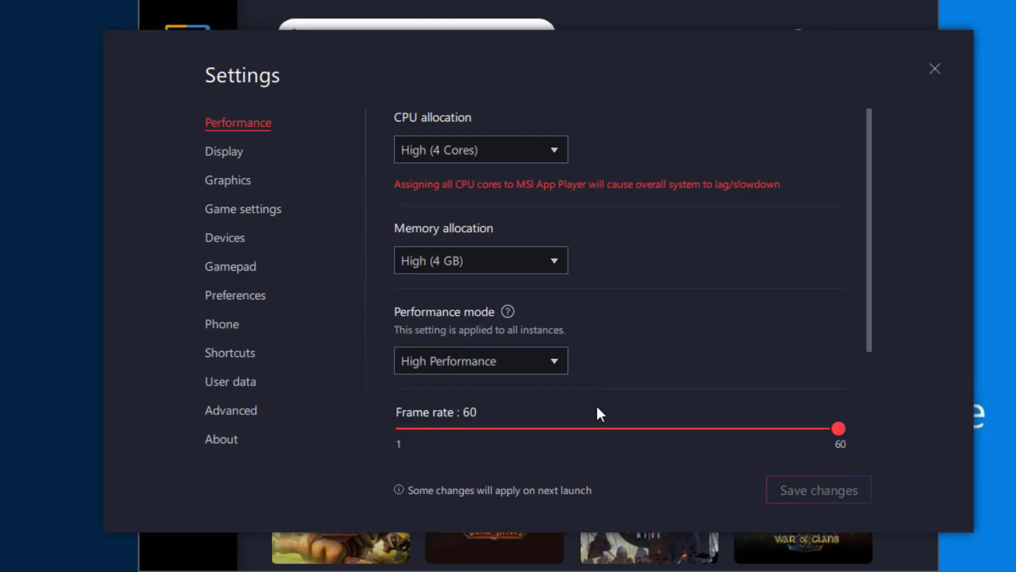
{"action": "scroll", "coordinate": [622, 465], "scroll_direction": "down", "scroll_amount": 3}
- Review the emulator's display, graphics, game and device settings, and close the settings window
{"action": "left_click", "coordinate": [232, 154]}
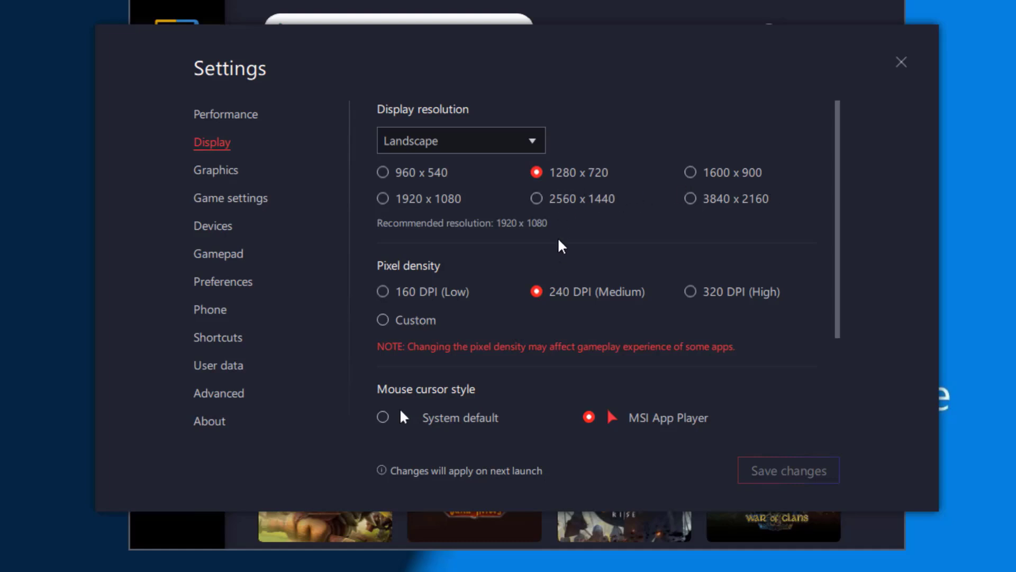
{"action": "scroll", "coordinate": [630, 318], "scroll_direction": "down", "scroll_amount": 3}
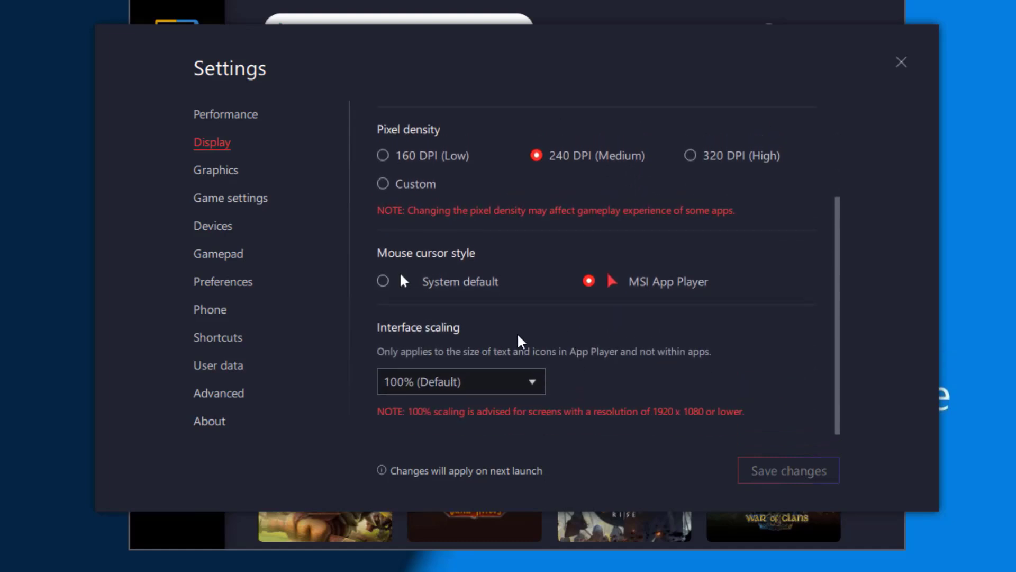
{"action": "left_click", "coordinate": [221, 171]}
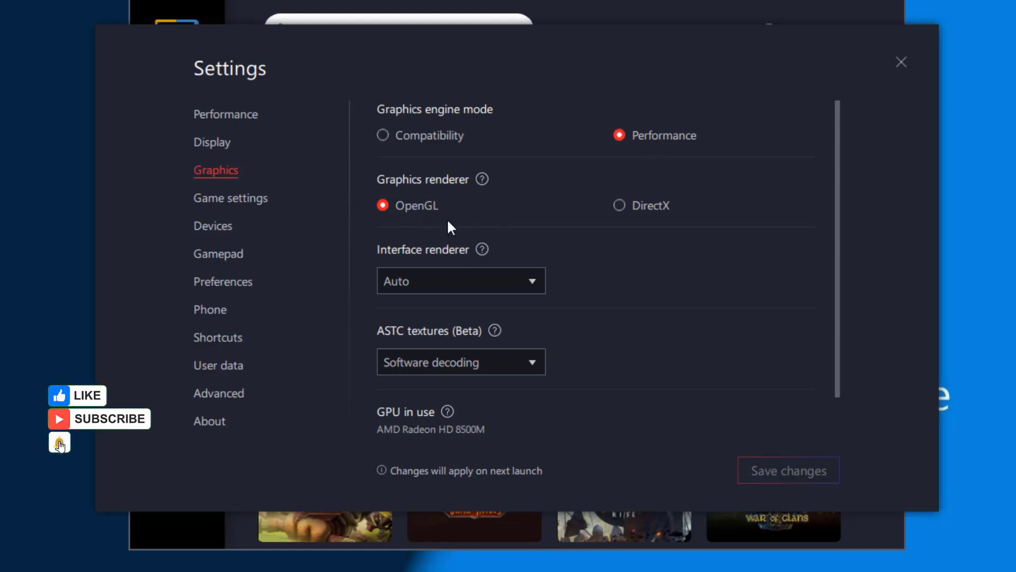
{"action": "scroll", "coordinate": [412, 404], "scroll_direction": "down", "scroll_amount": 1}
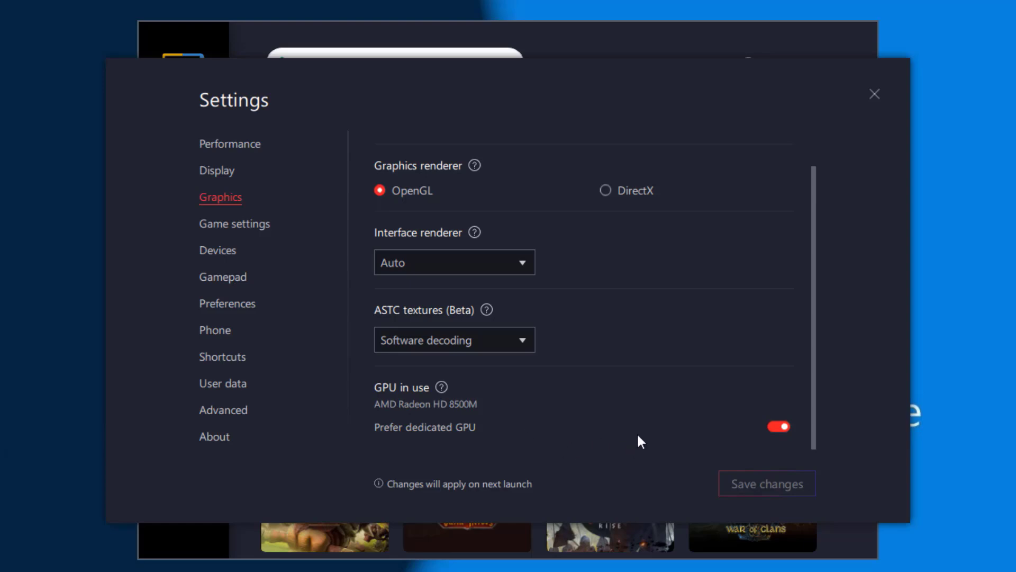
{"action": "left_click", "coordinate": [243, 222]}
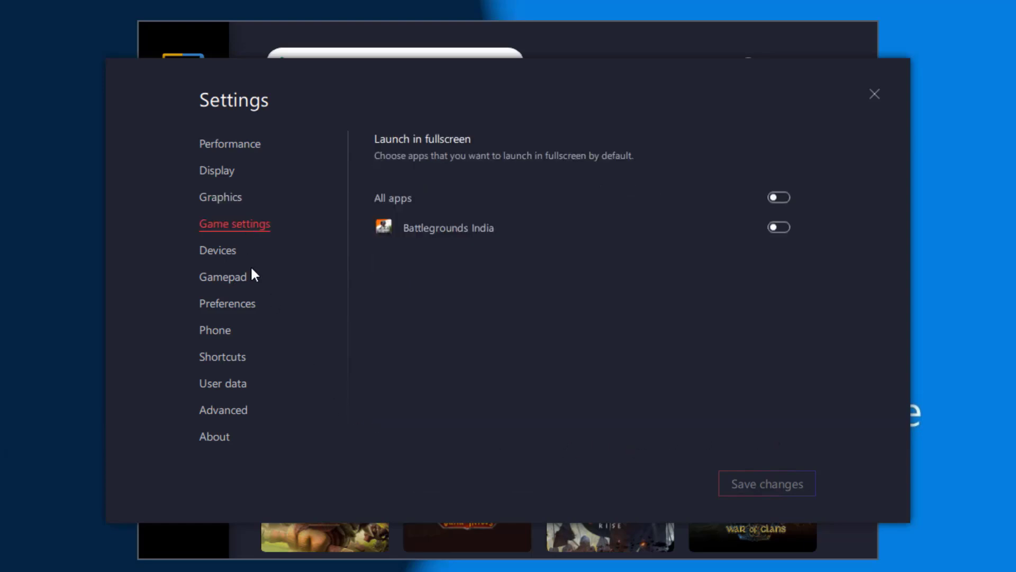
{"action": "left_click", "coordinate": [225, 259]}
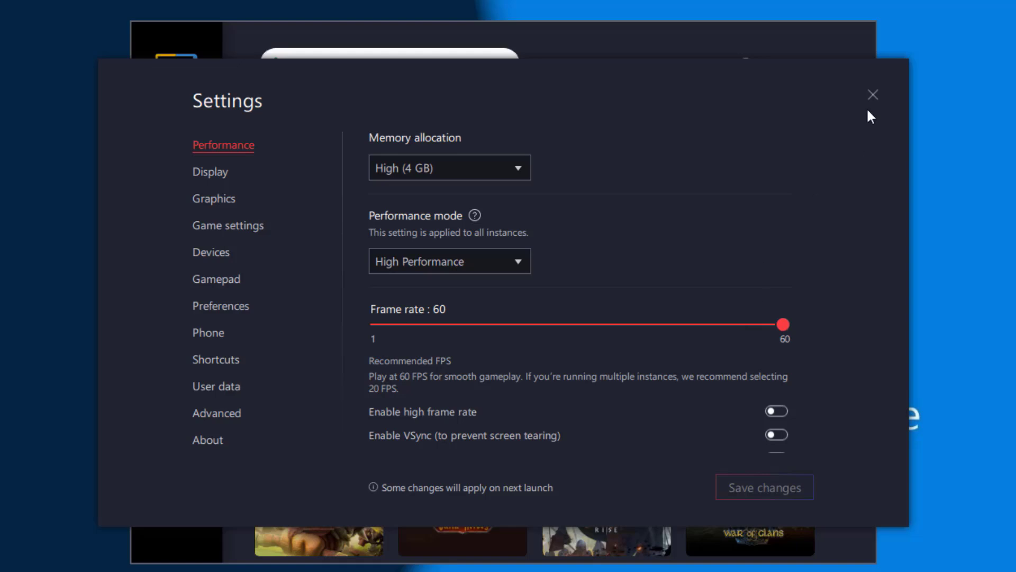
{"action": "left_click", "coordinate": [873, 95]}
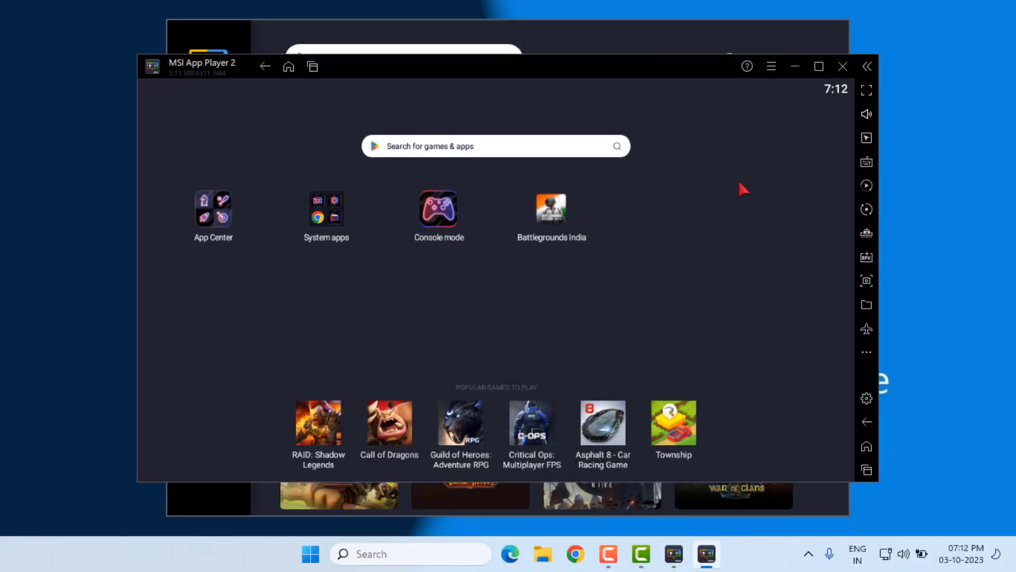
- Open the Multi-instance Manager from the game launcher and begin setting up a fresh instance
{"action": "left_click", "coordinate": [699, 30]}
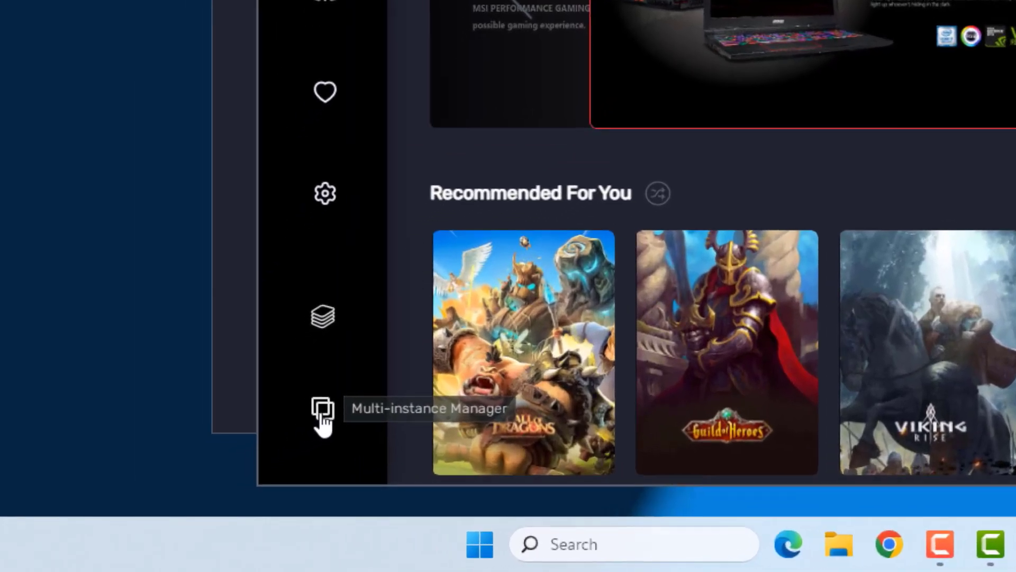
{"action": "left_click", "coordinate": [321, 415]}
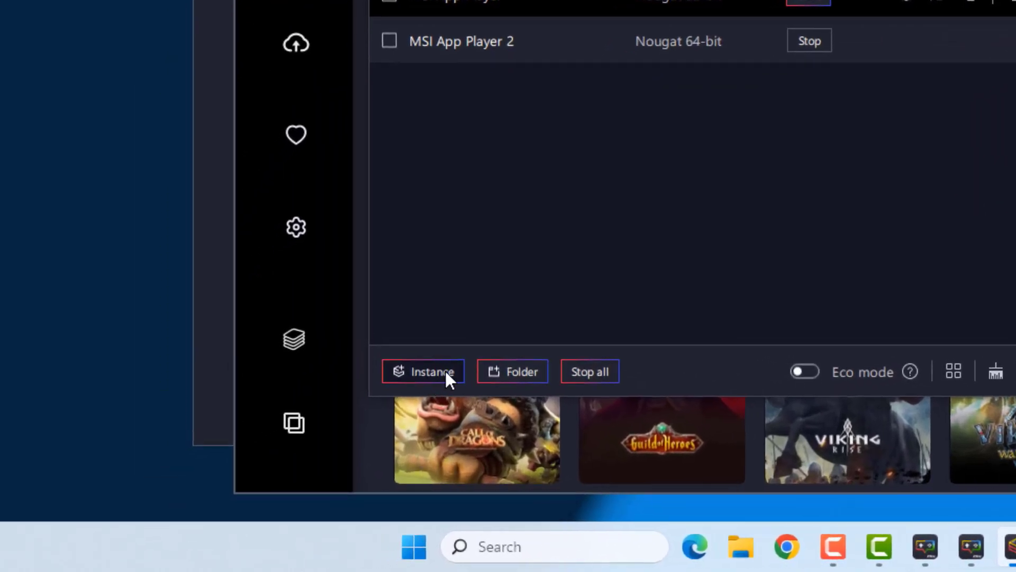
{"action": "left_click", "coordinate": [455, 369]}
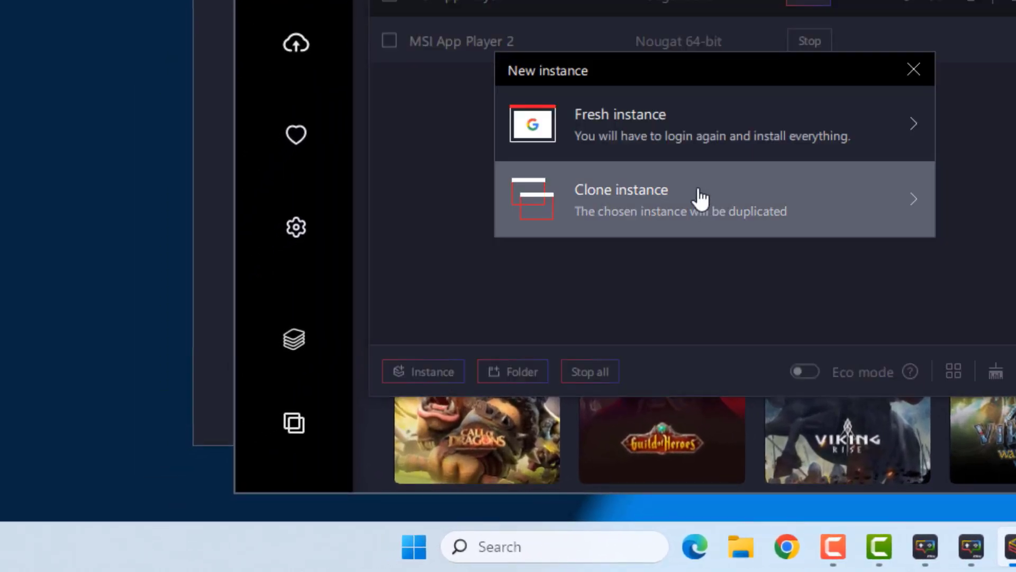
{"action": "left_click", "coordinate": [631, 132]}
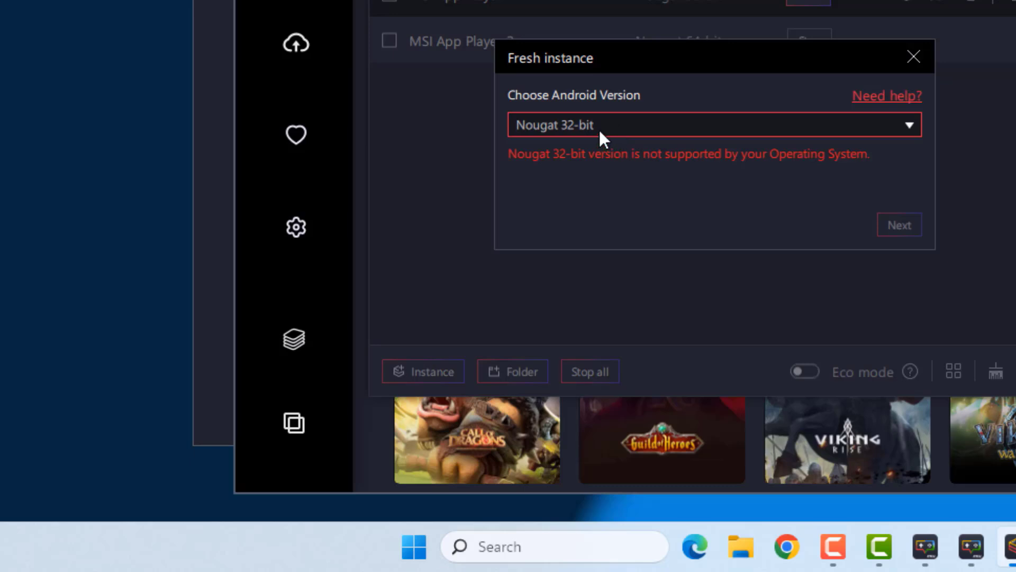
- Choose Nougat 64-bit as the fresh instance's Android version, and close the dialog and instance manager without creating it
{"action": "left_click", "coordinate": [688, 129]}
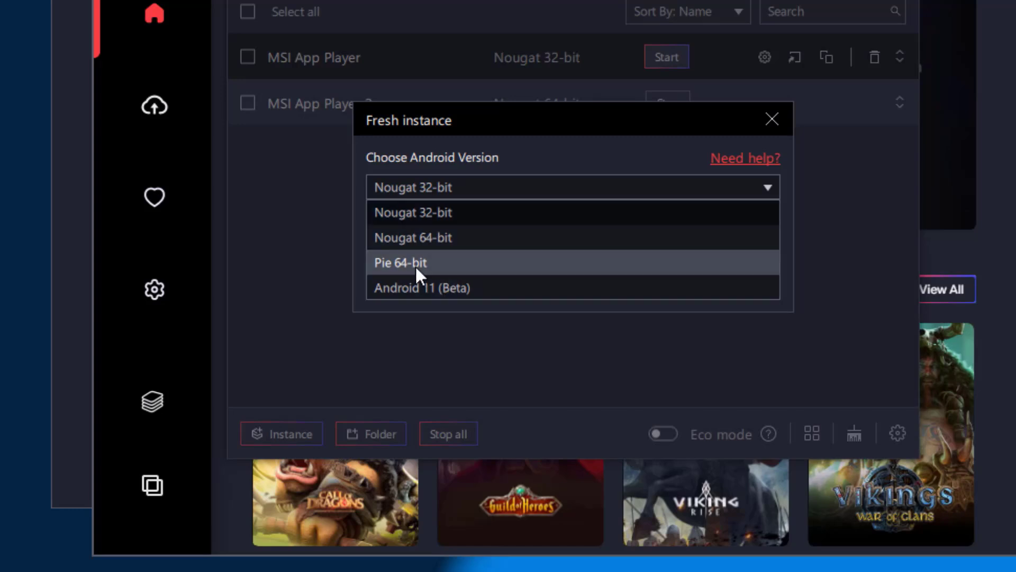
{"action": "left_click", "coordinate": [435, 236]}
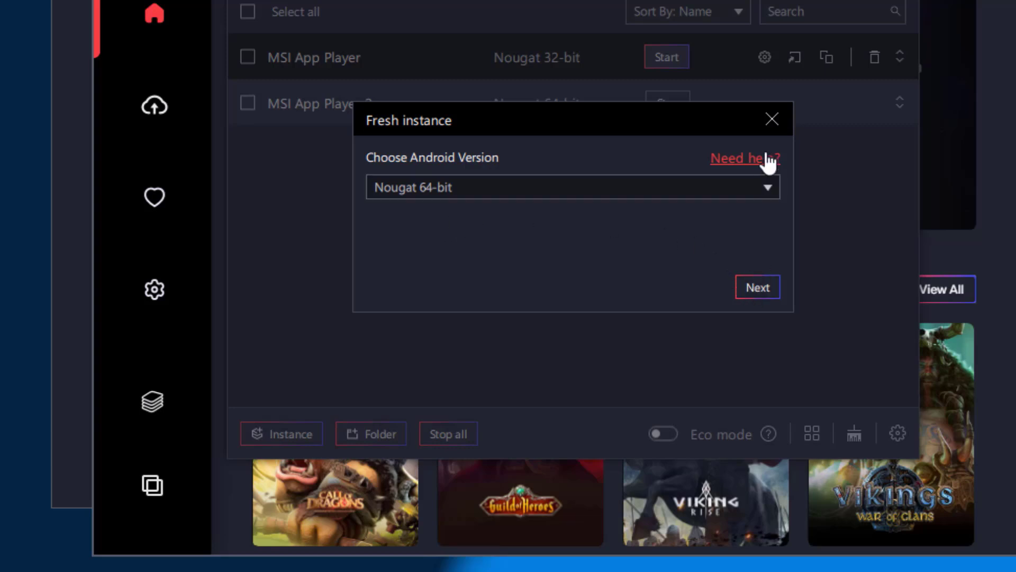
{"action": "left_click", "coordinate": [773, 125]}
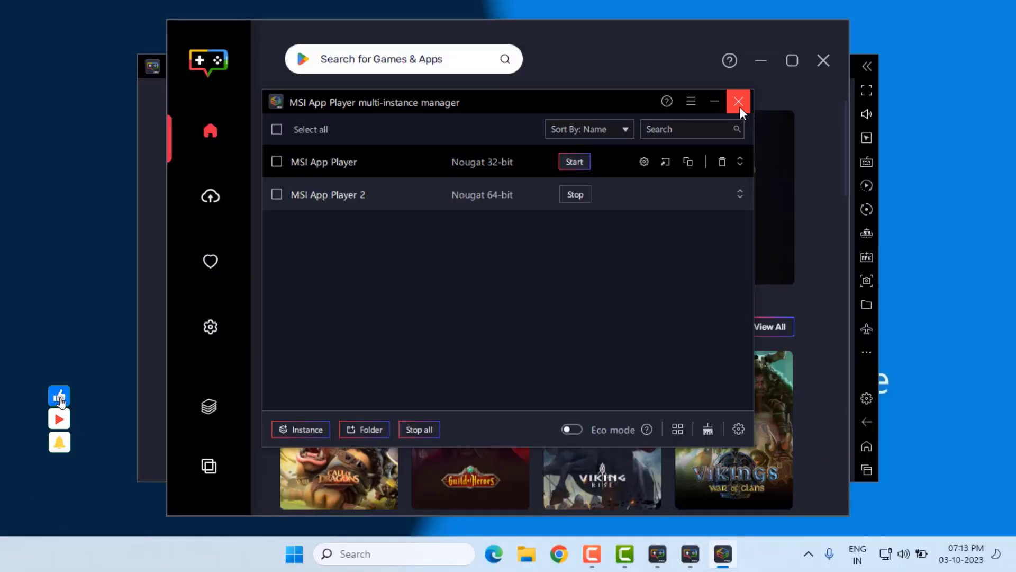
{"action": "left_click", "coordinate": [739, 102]}
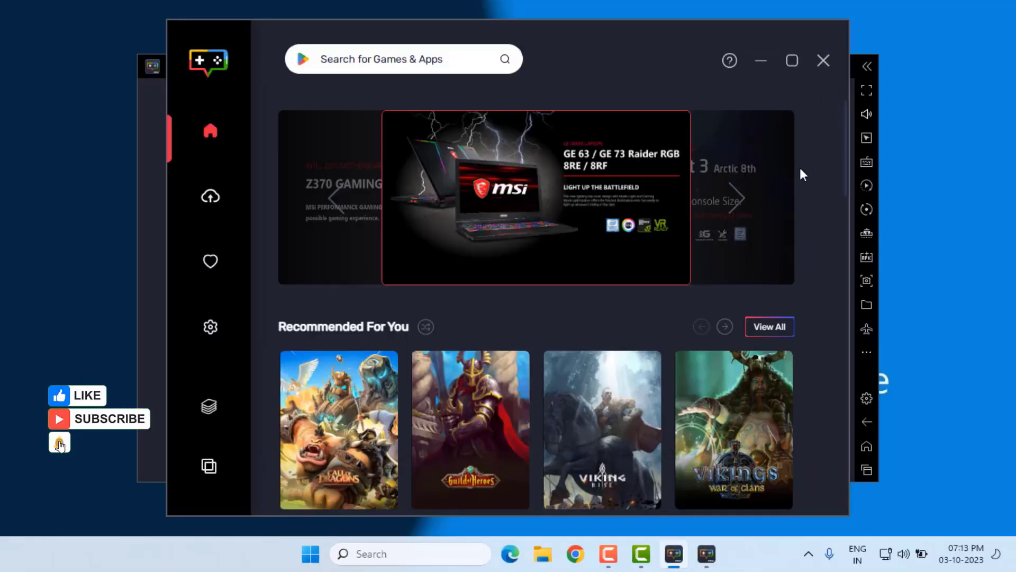